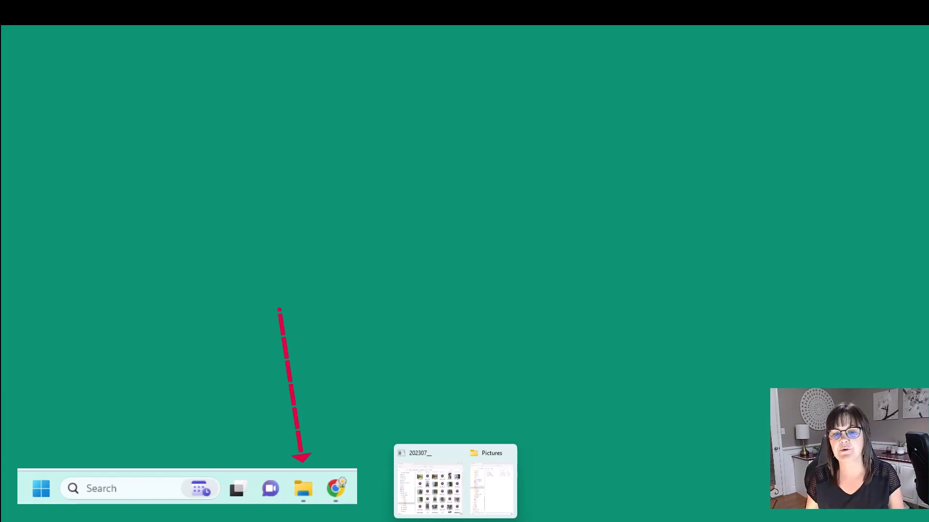
Step: Bring the 202307_ folder window forward and switch it to This PC to list devices and drives
left_click(429, 484)
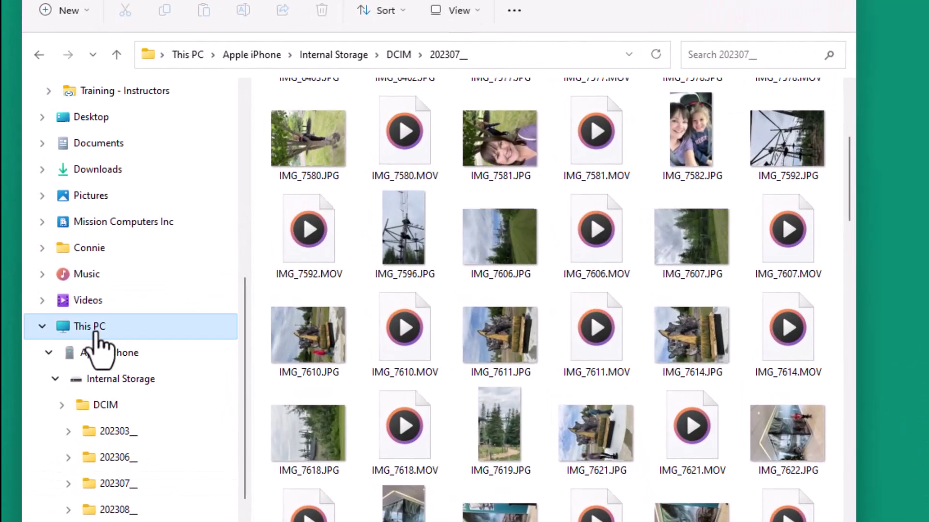
left_click(87, 320)
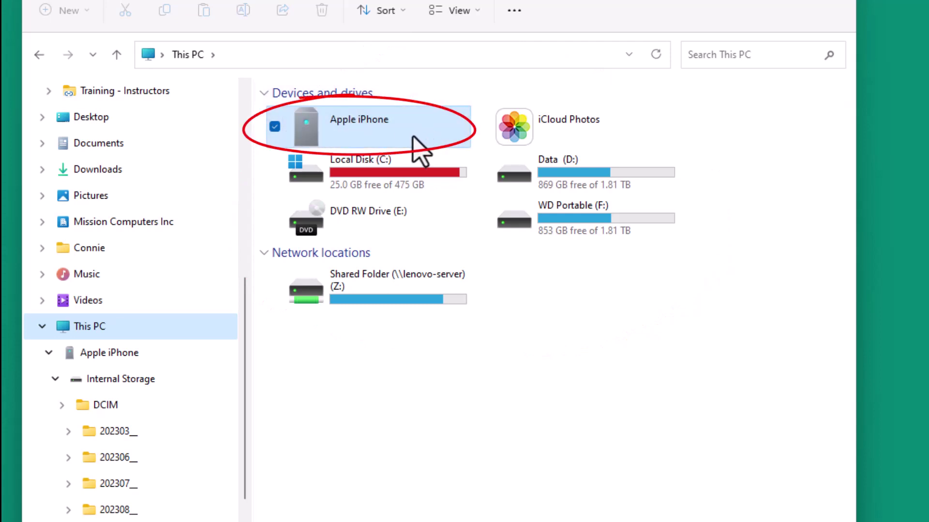
Step: Open Apple iPhone > Internal Storage > DCIM to list the monthly photo folders
double_click(369, 127)
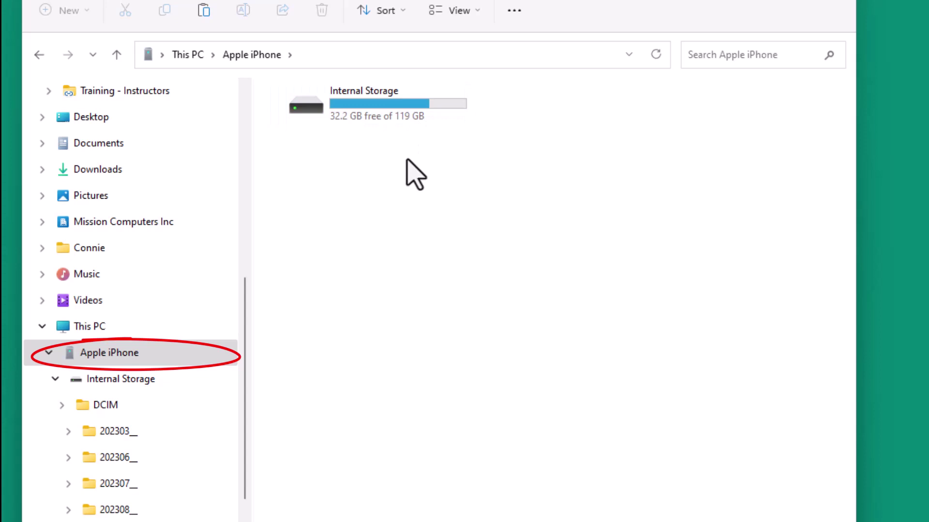
left_click(389, 114)
double_click(390, 114)
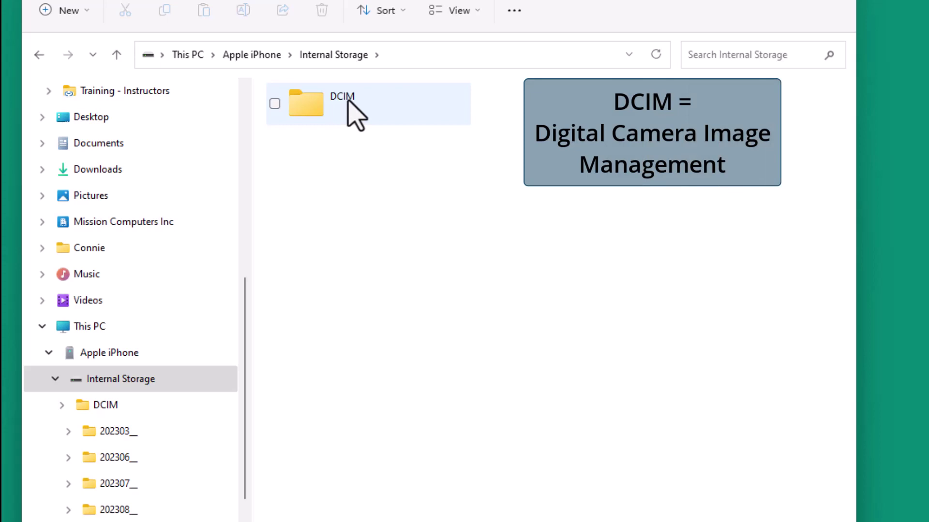
double_click(348, 100)
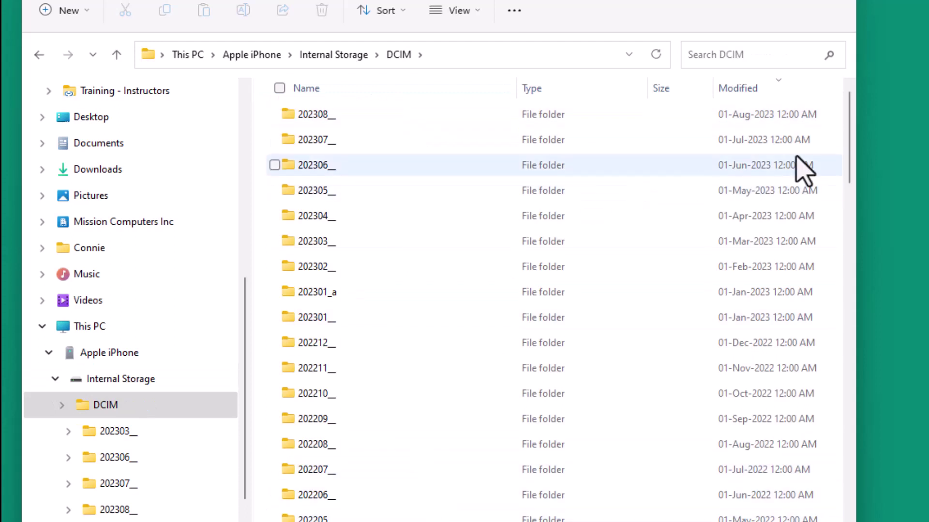
Step: Widen the DCIM window so the Created date column appears beside Modified
left_click_drag(855, 147, 927, 147)
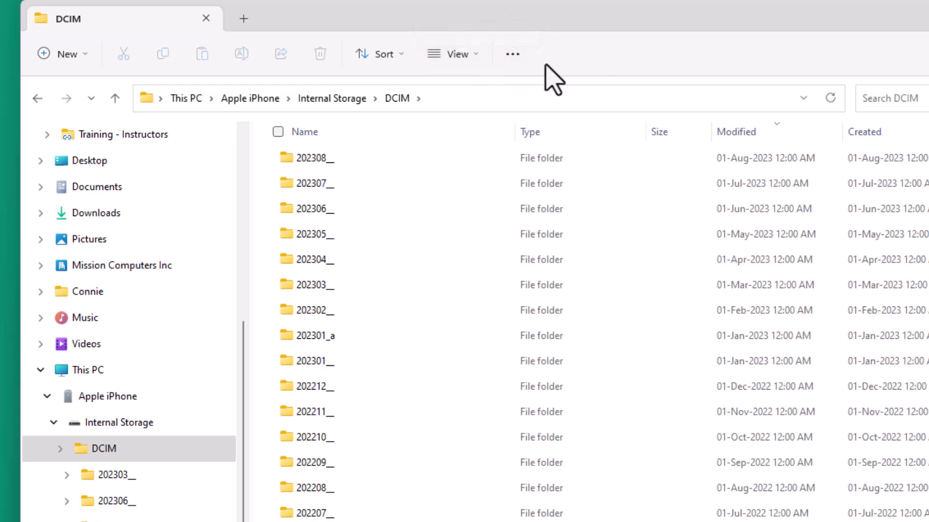
left_click(460, 54)
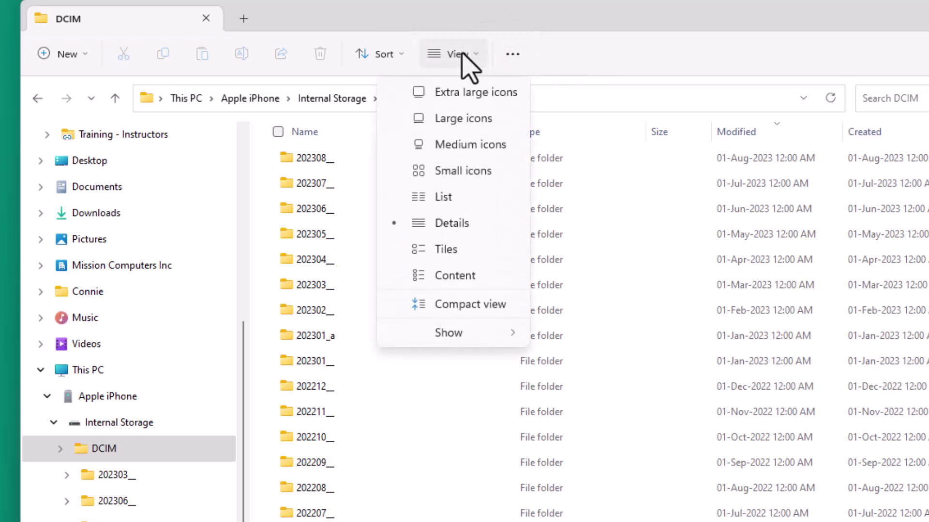
left_click(463, 231)
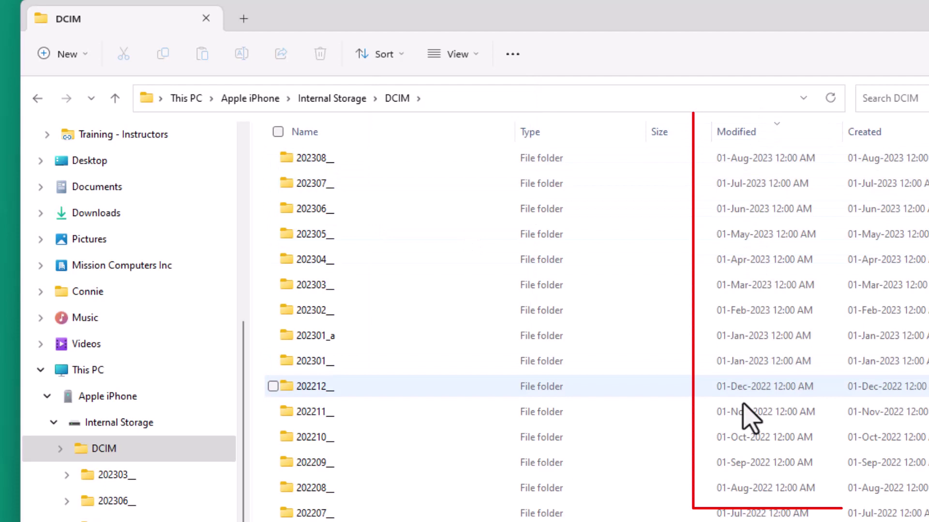
left_click(403, 134)
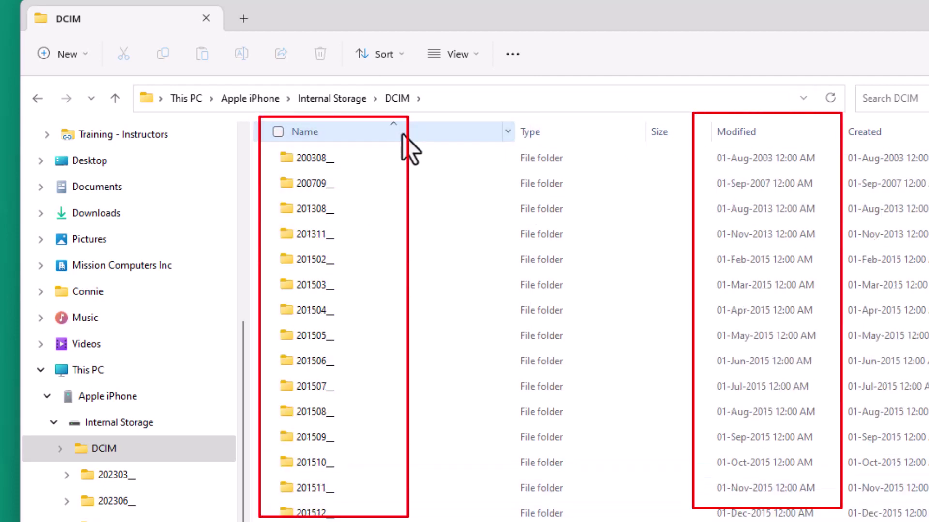
left_click(773, 137)
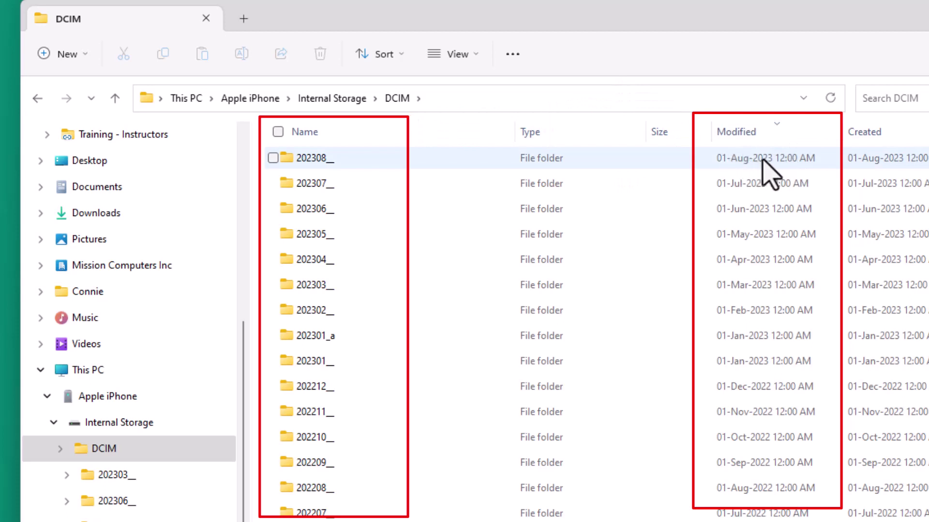
left_click(786, 140)
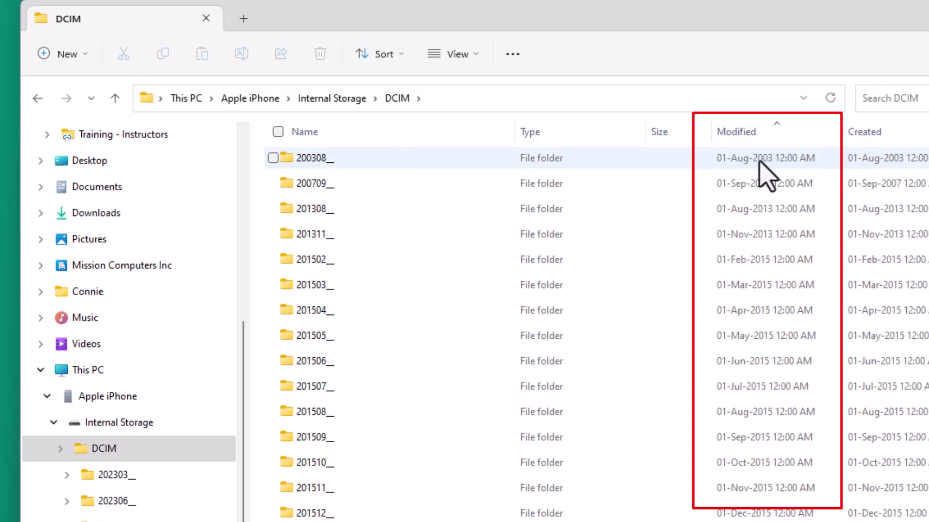
left_click(755, 132)
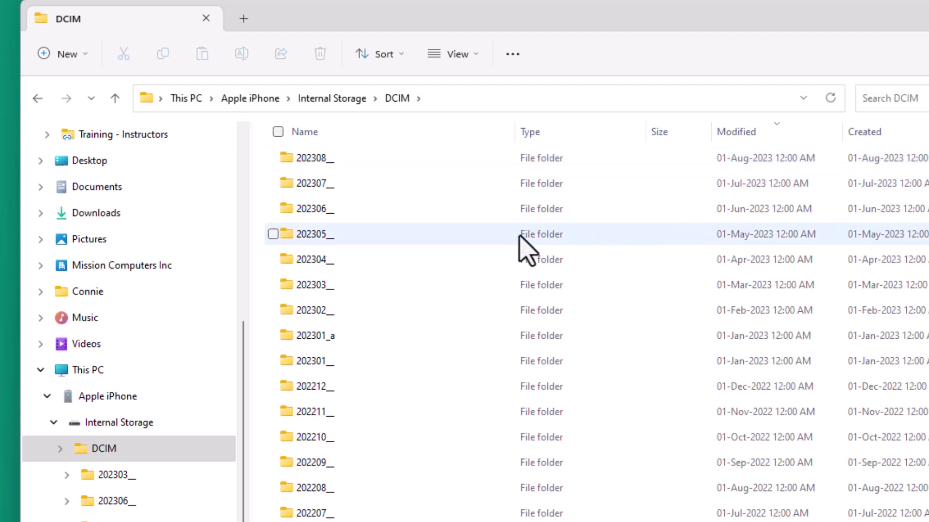
Step: Open the 202307_ folder and scroll through its JPG and MOV thumbnails
double_click(333, 184)
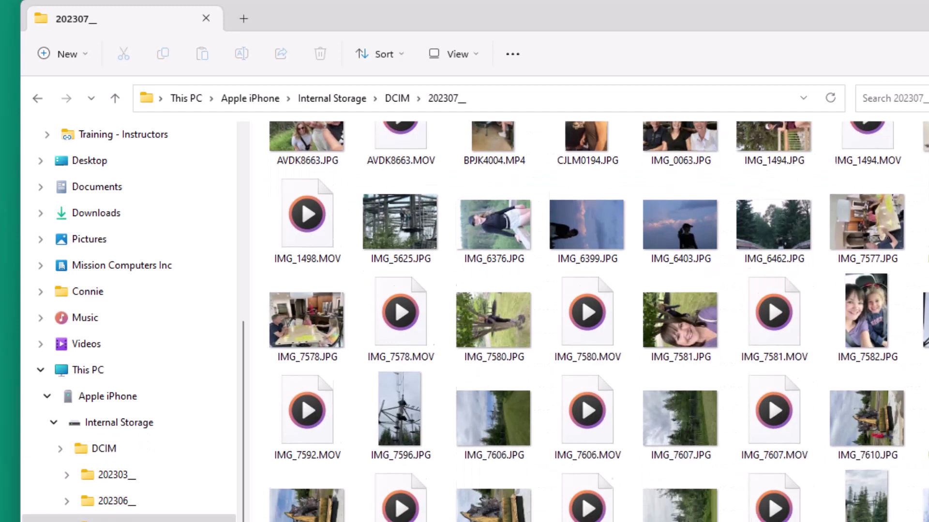
scroll(588, 322, "down", 1)
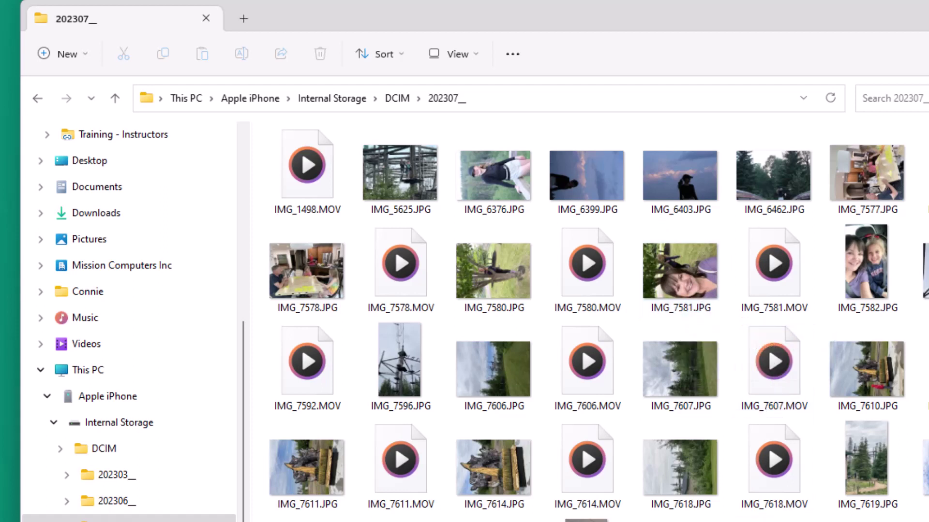
Step: Show the PC's Pictures folder, containing Photos from iPhone, in a second window
right_click(769, 521)
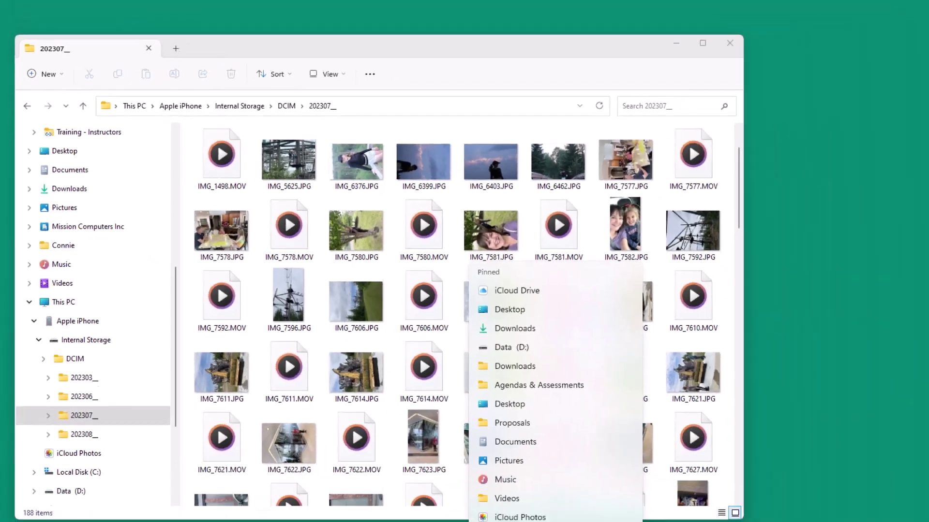
key("Escape")
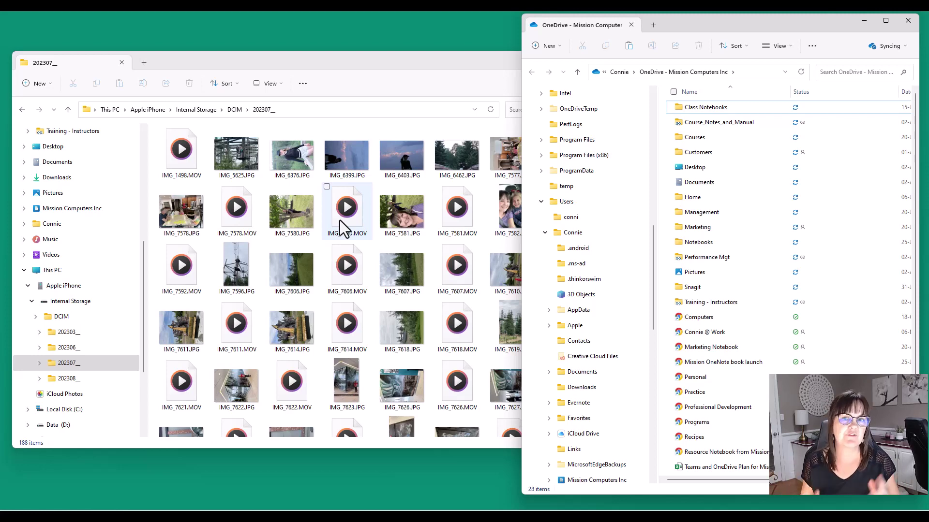
double_click(695, 271)
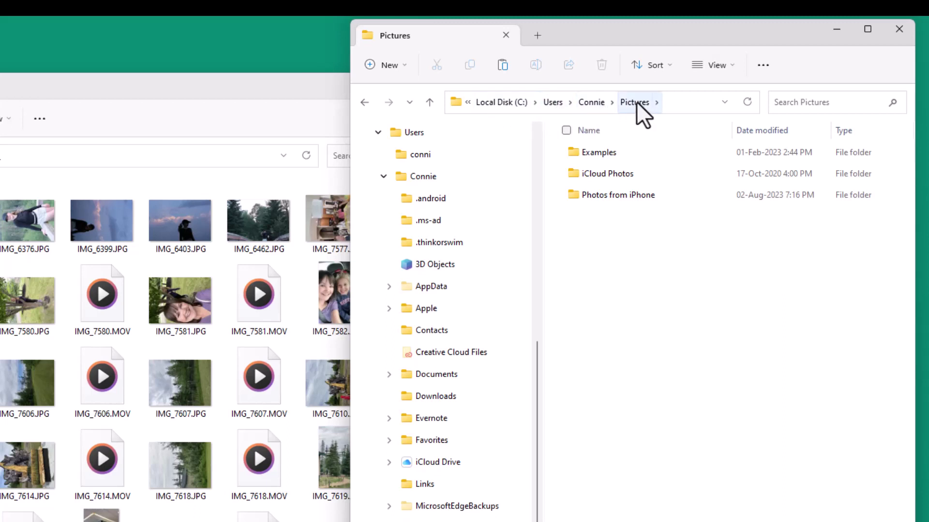
Step: Copy IMG_7596, IMG_7606, IMG_7607, IMG_7610 and IMG_7611 JPGs into the Photos from iPhone folder
double_click(622, 198)
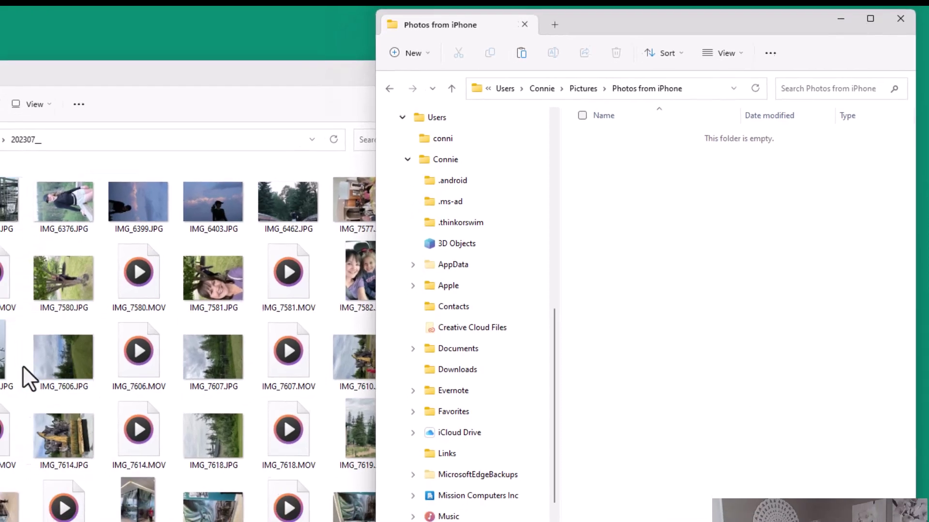
left_click(137, 273)
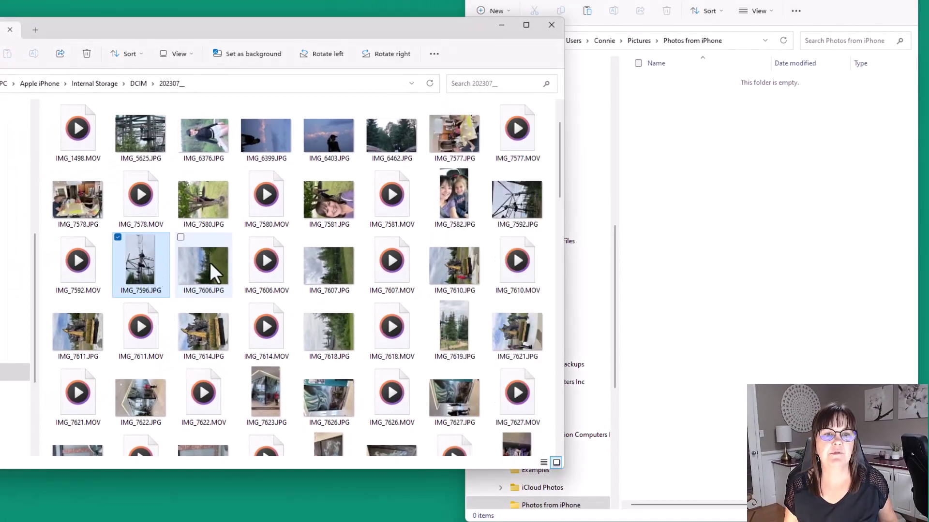
left_click(200, 265, "ctrl")
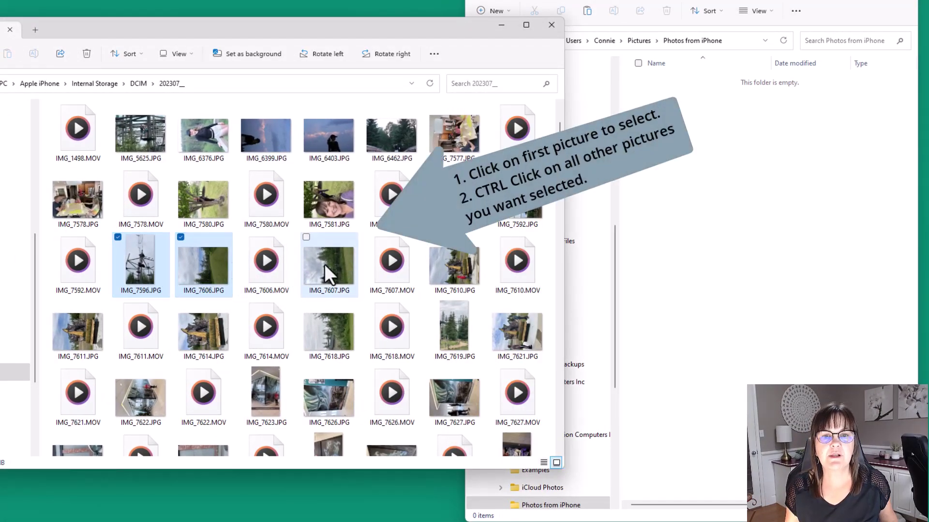
left_click(324, 263, "ctrl")
left_click(460, 265, "ctrl")
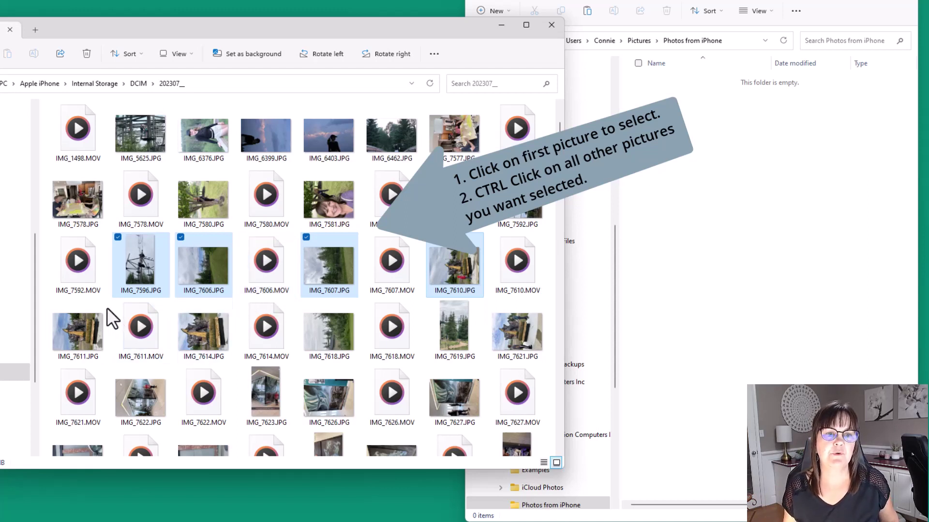
left_click(55, 305, "ctrl")
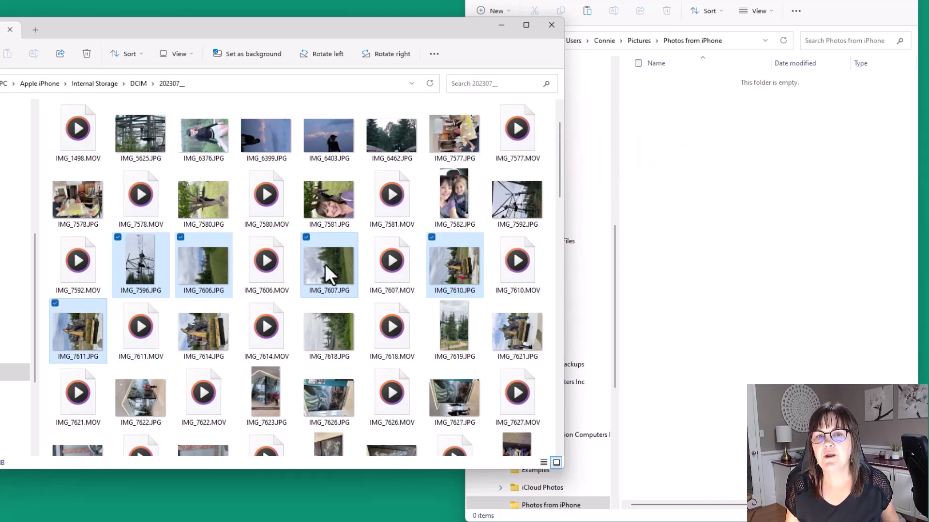
left_click_drag(324, 263, 713, 170)
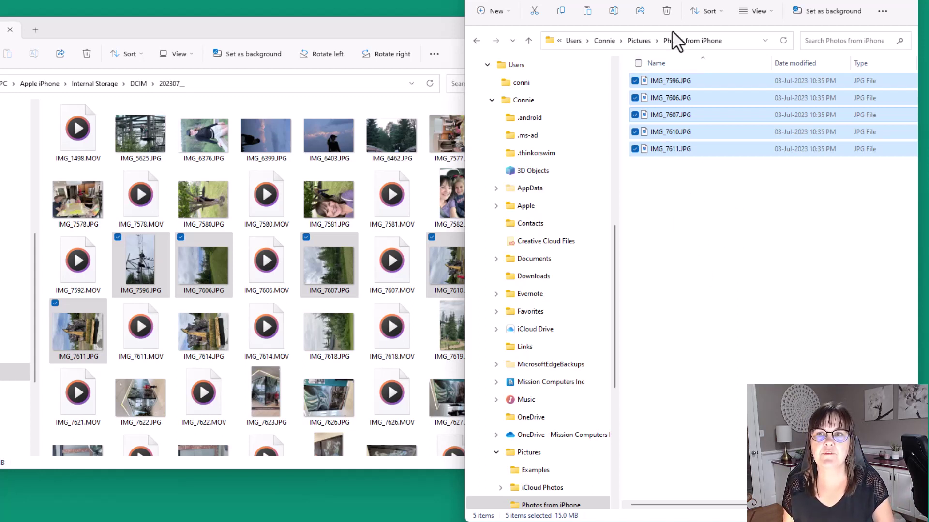
Step: Show Photos from iPhone as Medium icons and clear the selections in both windows
left_click(758, 11)
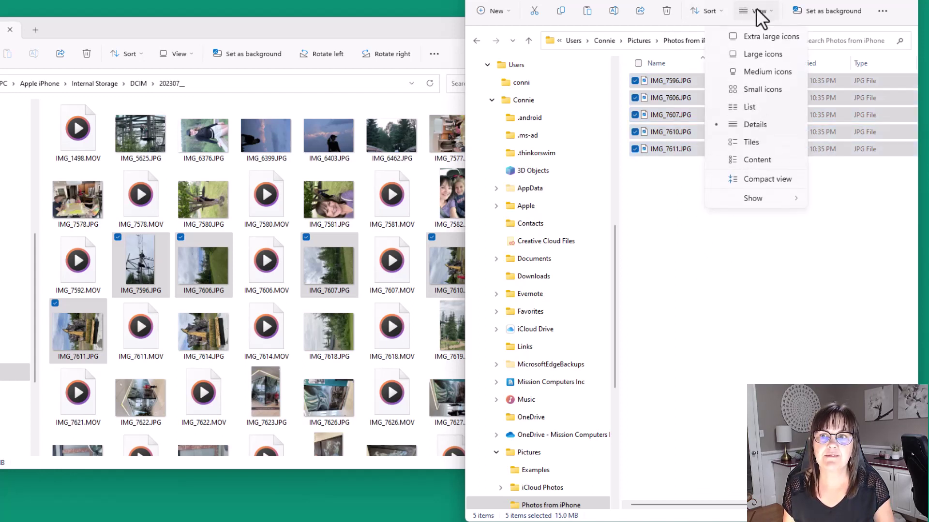
left_click(753, 74)
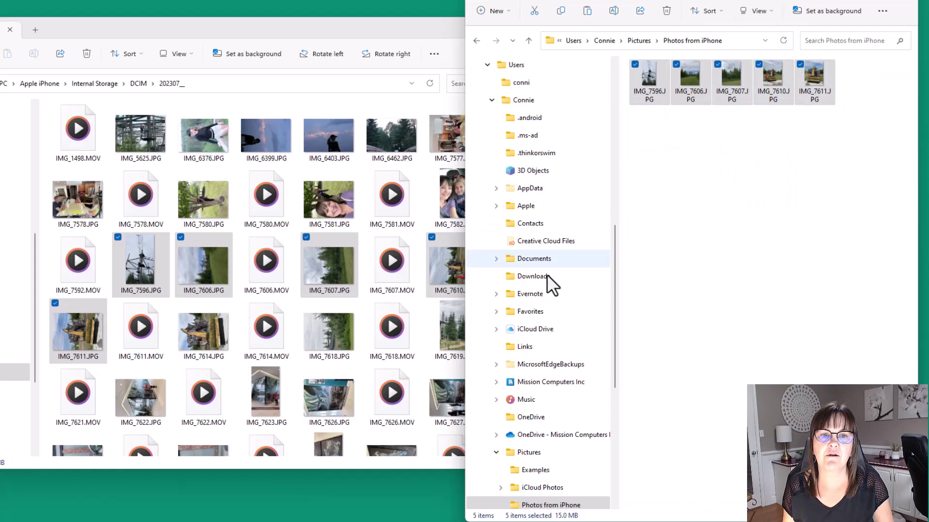
left_click(740, 238)
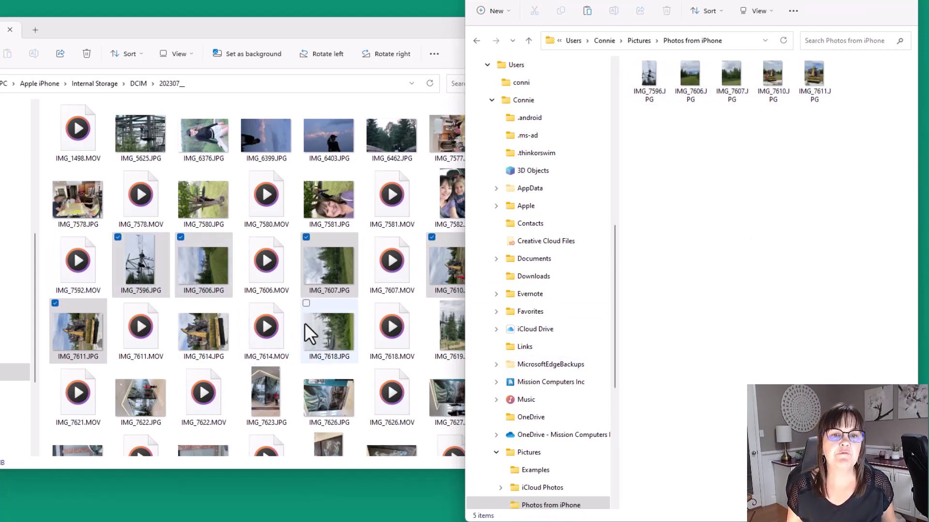
left_click(243, 304)
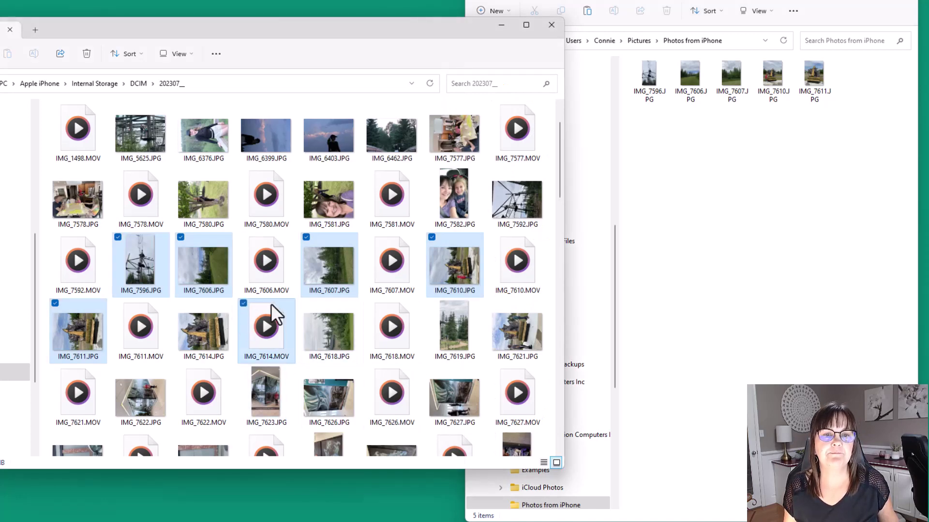
left_click(274, 135)
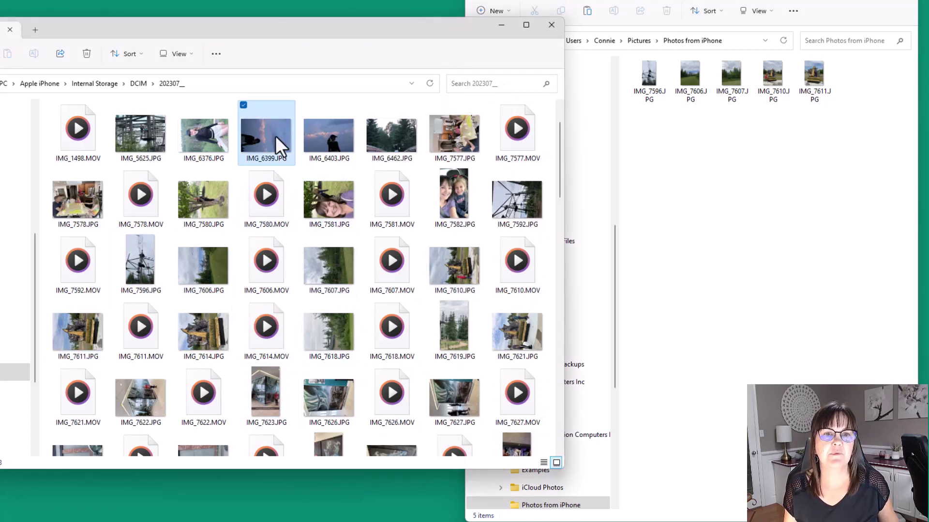
Step: Select IMG_7614.JPG through IMG_7627.JPG and copy all 13 files into Photos from iPhone
left_click(205, 326)
left_click(472, 397, "shift")
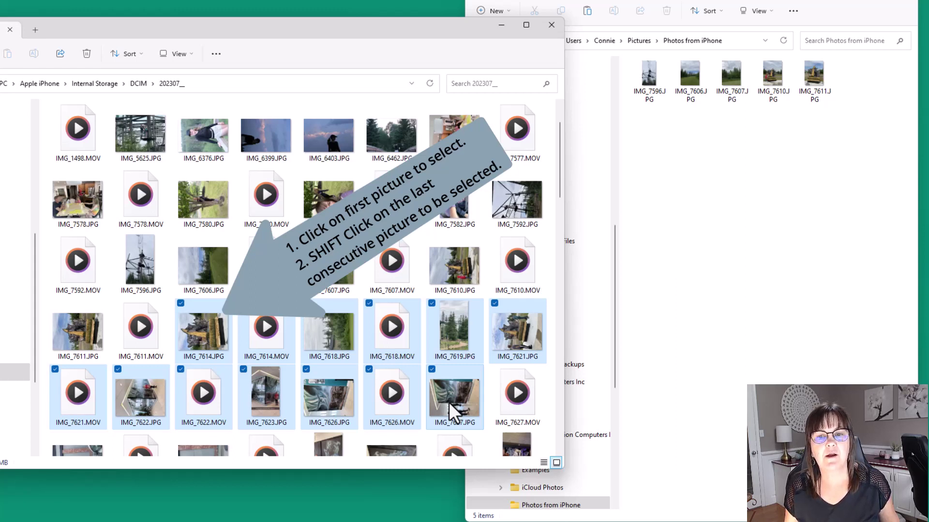
left_click_drag(449, 402, 762, 199)
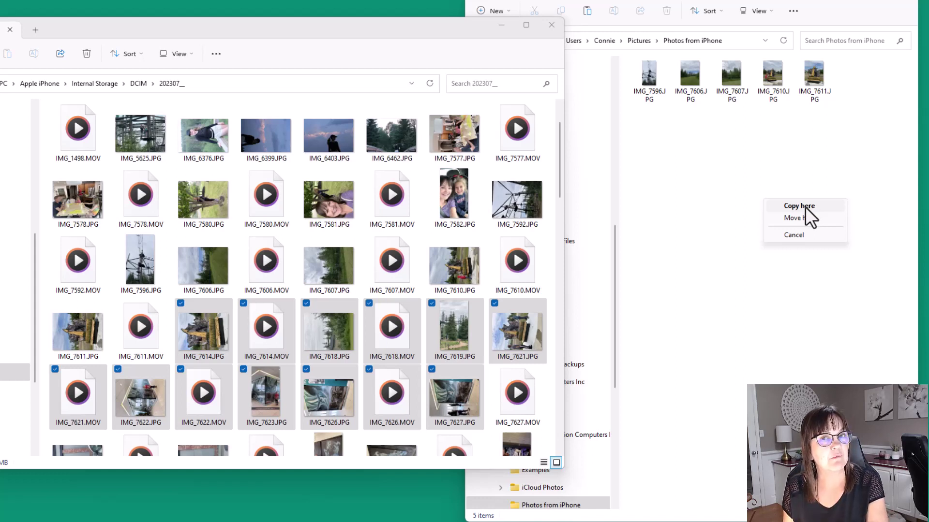
key("Escape")
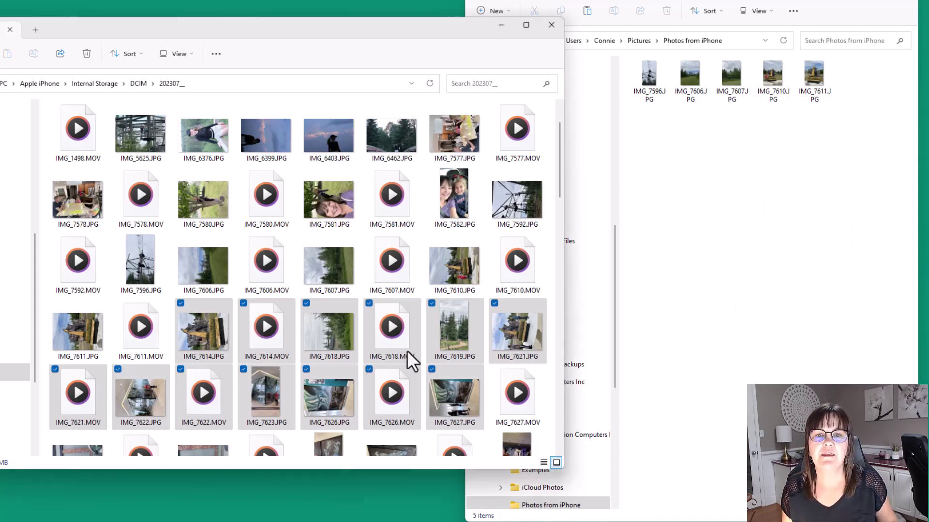
left_click_drag(371, 342, 750, 189)
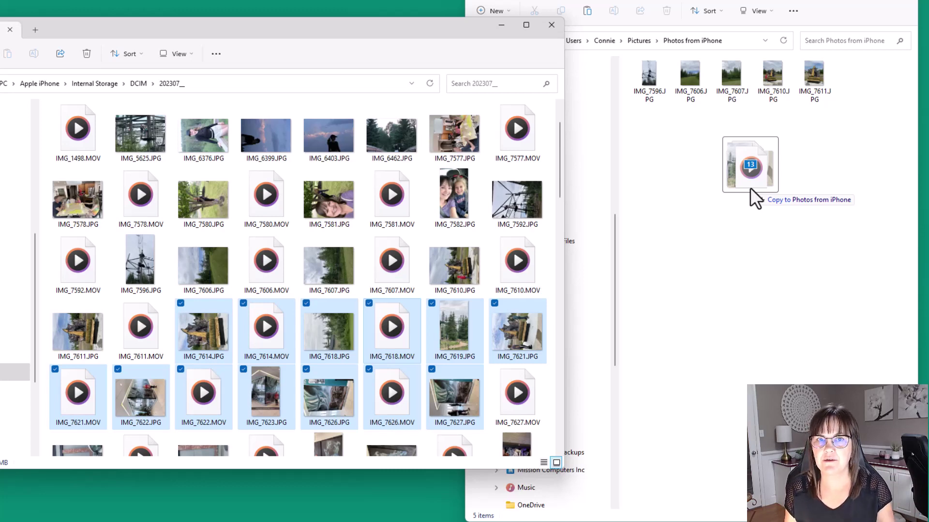
left_click_drag(749, 187, 750, 187)
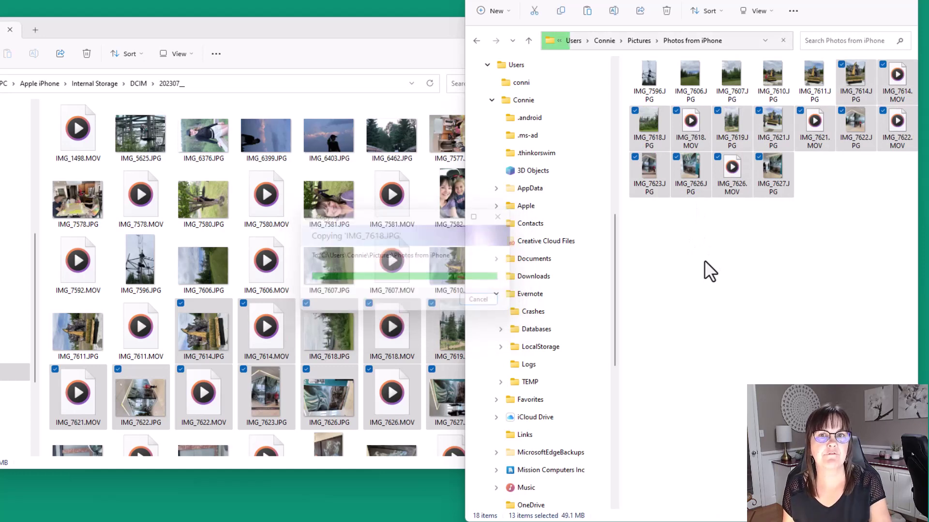
Step: Go up to DCIM and copy the entire 202307_ folder into Photos from iPhone
left_click(718, 252)
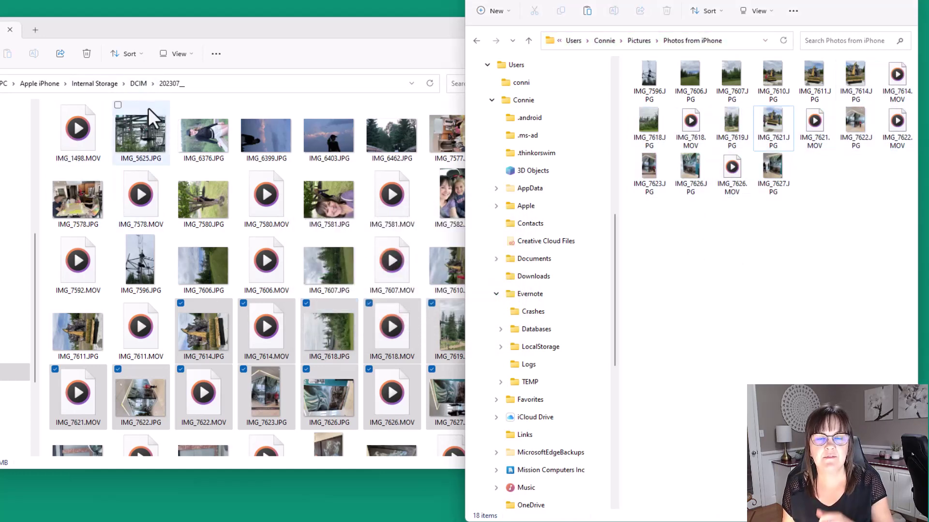
left_click(138, 83)
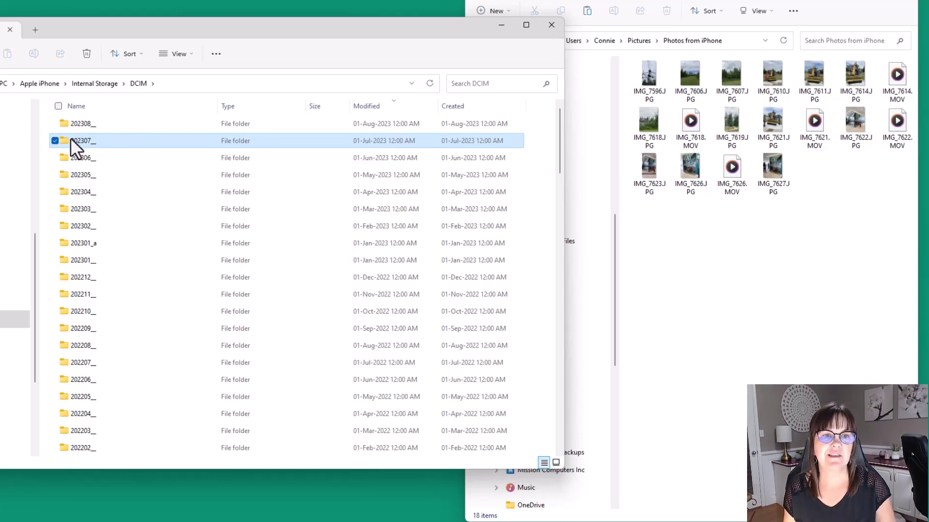
left_click_drag(71, 138, 690, 237)
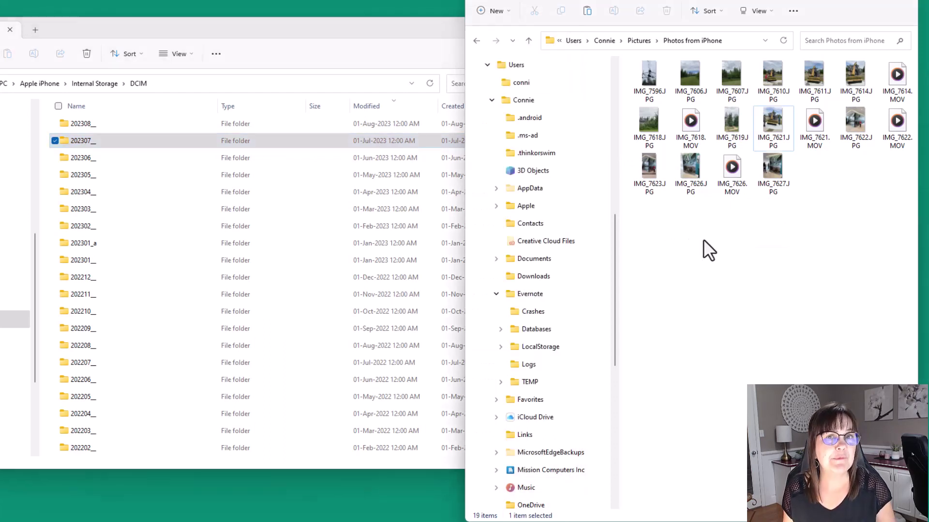